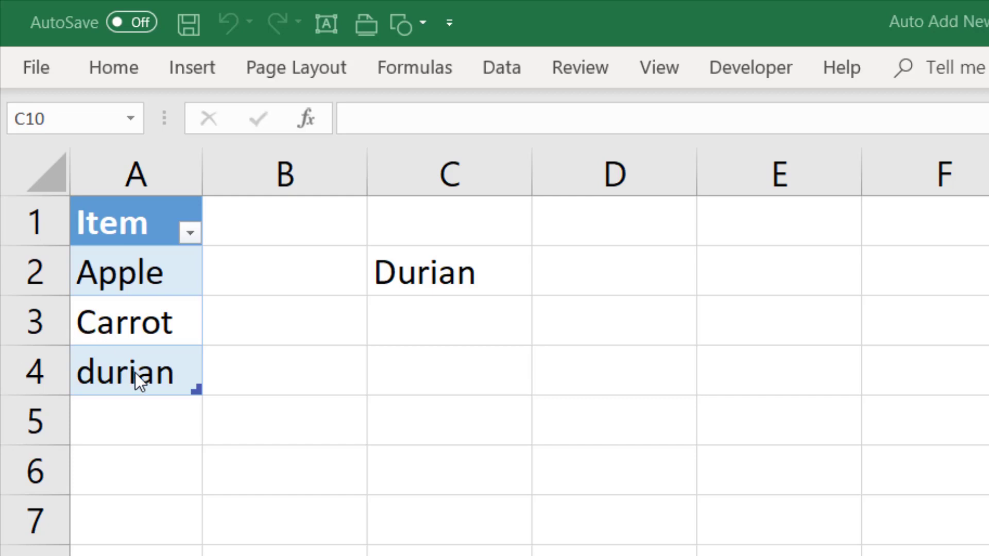
Enter banana in A5 as a new item so the macro re-sorts the table
click(131, 406)
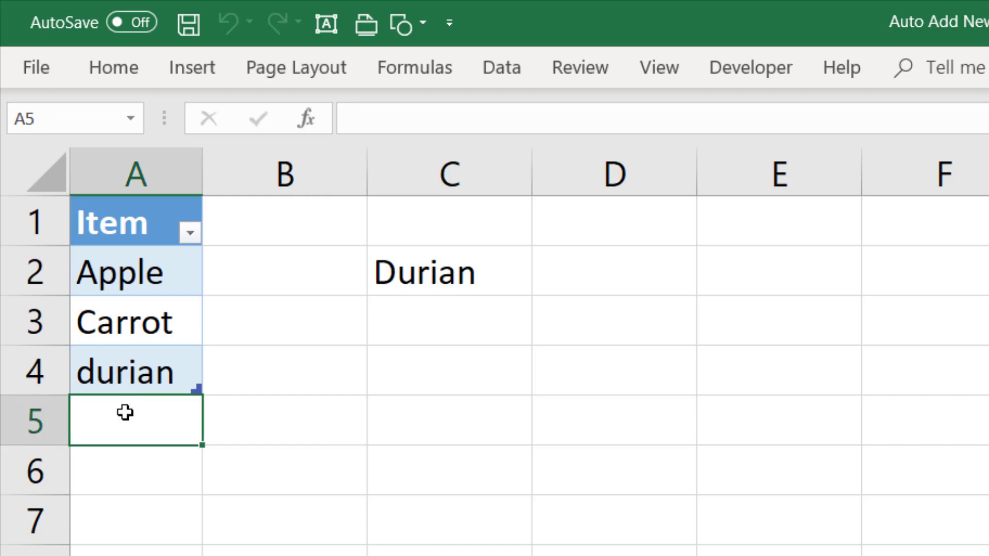
text(bab)
key(BackSpace)
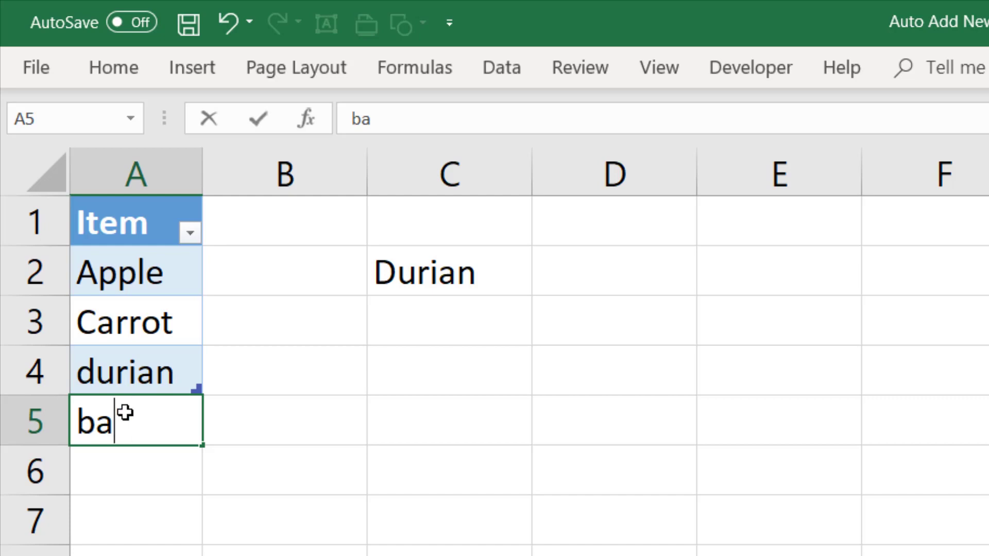
text(nana)
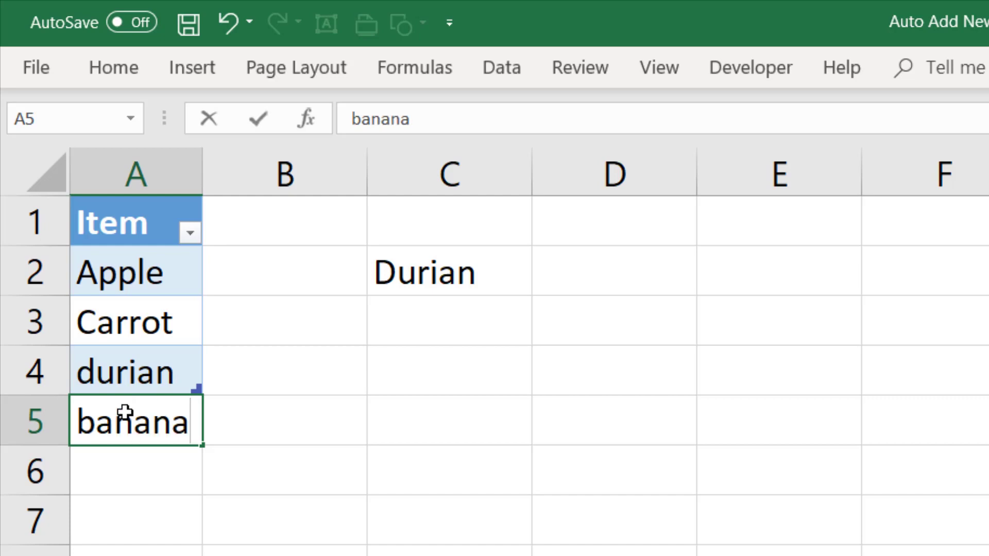
key(Return)
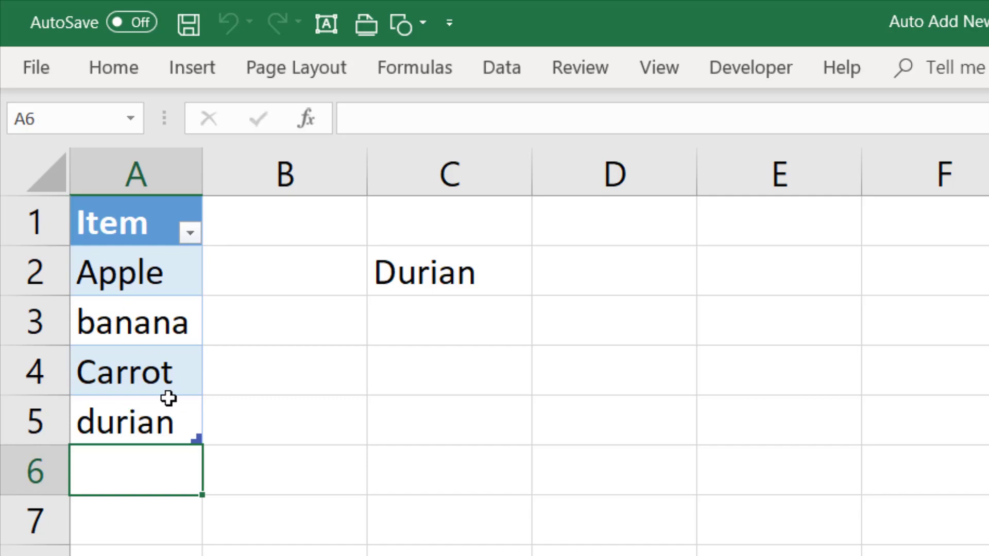
Check that C2's dropdown now includes banana after Apple
click(457, 267)
click(544, 284)
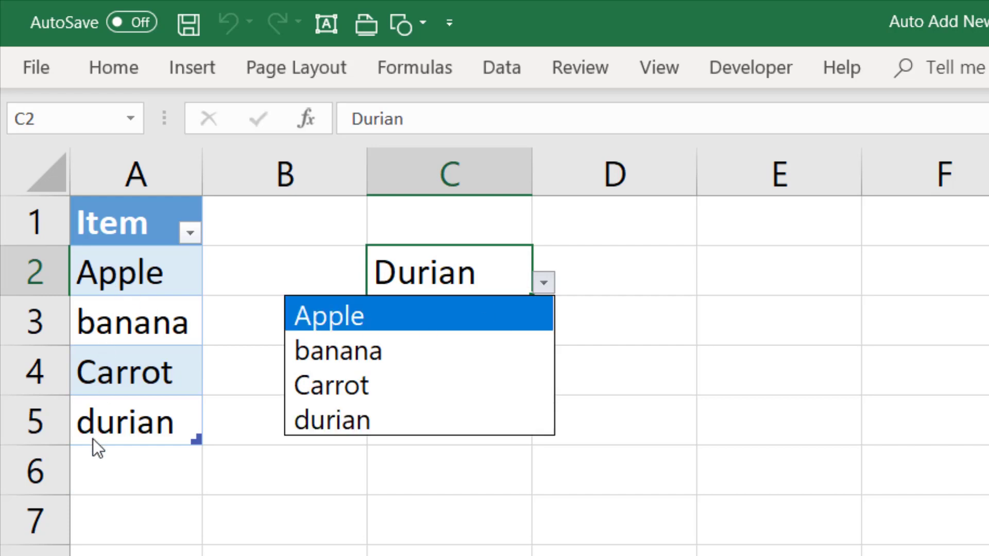
click(106, 472)
click(117, 459)
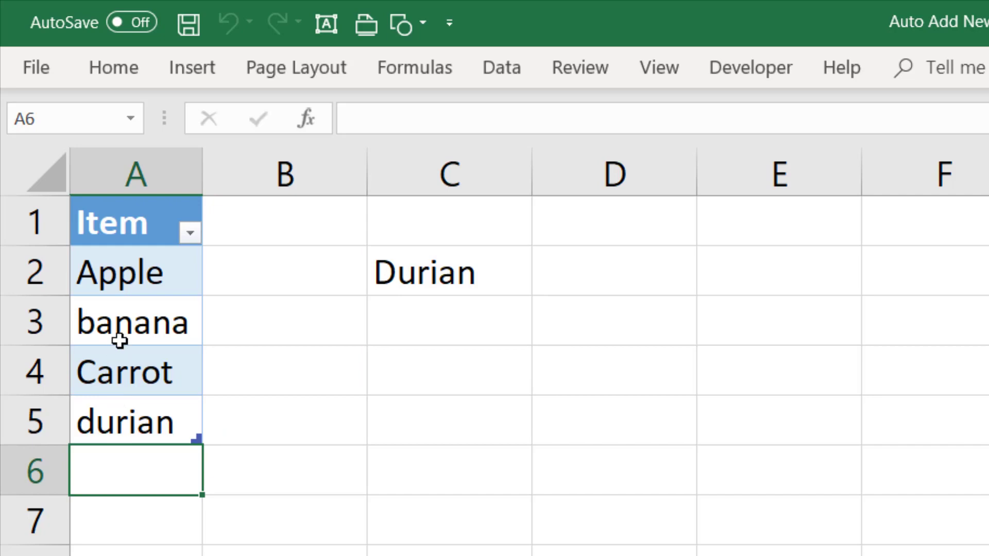
Enter zoo in cell A6 as the sixth item after durian
right_click(44, 366)
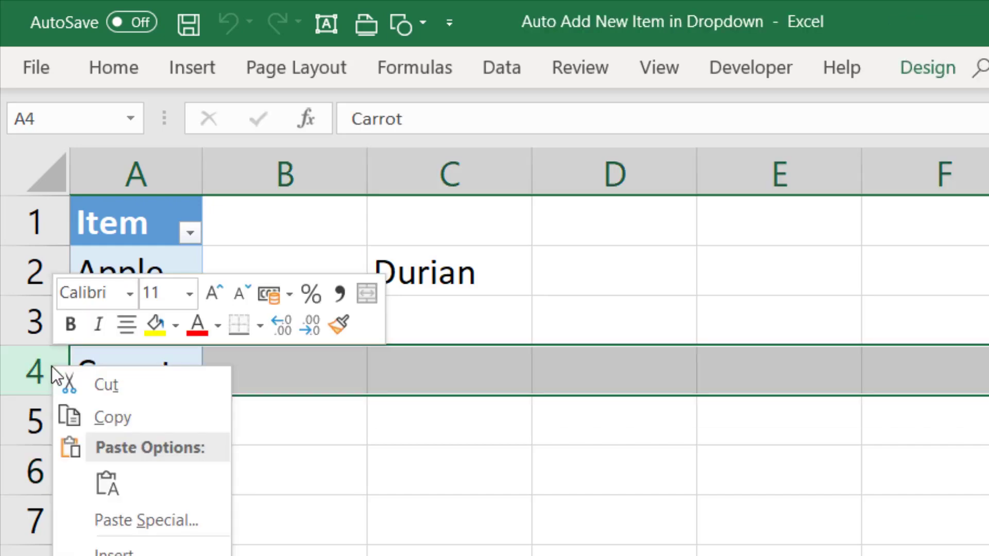
key(Escape)
click(118, 361)
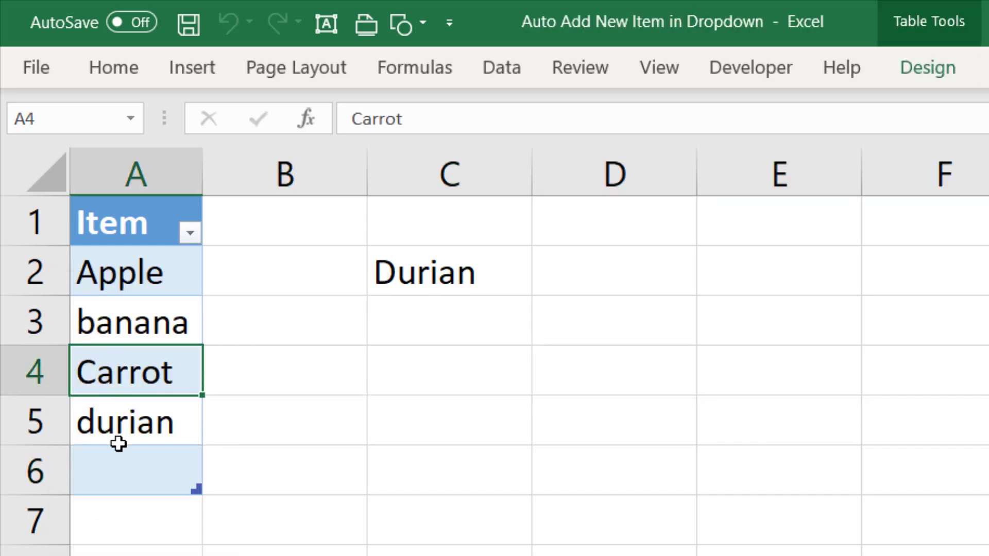
click(120, 457)
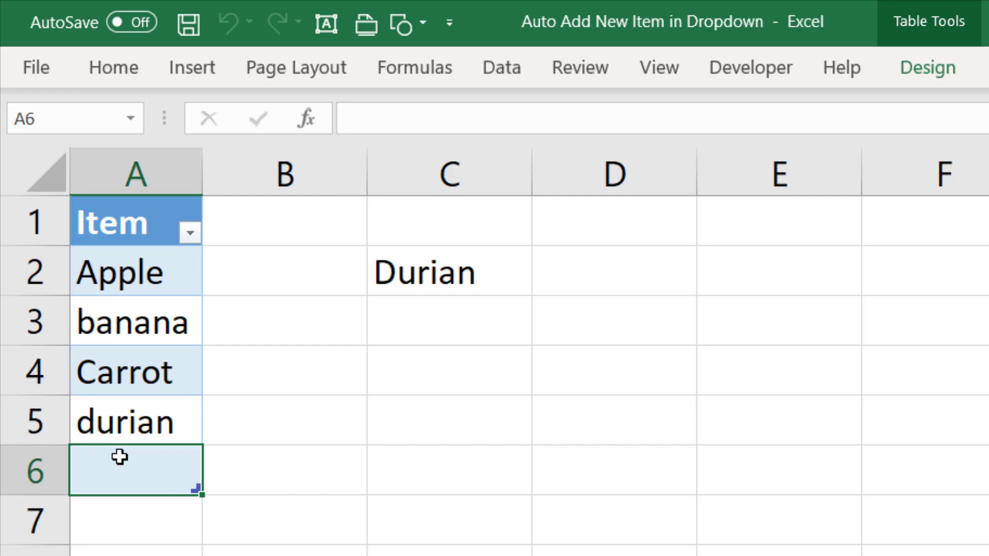
text(zoo)
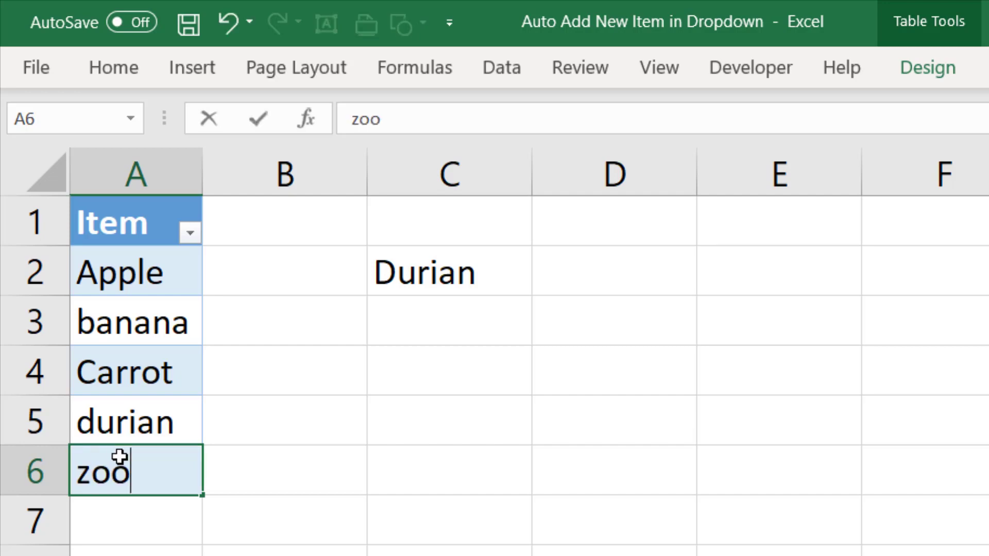
key(Return)
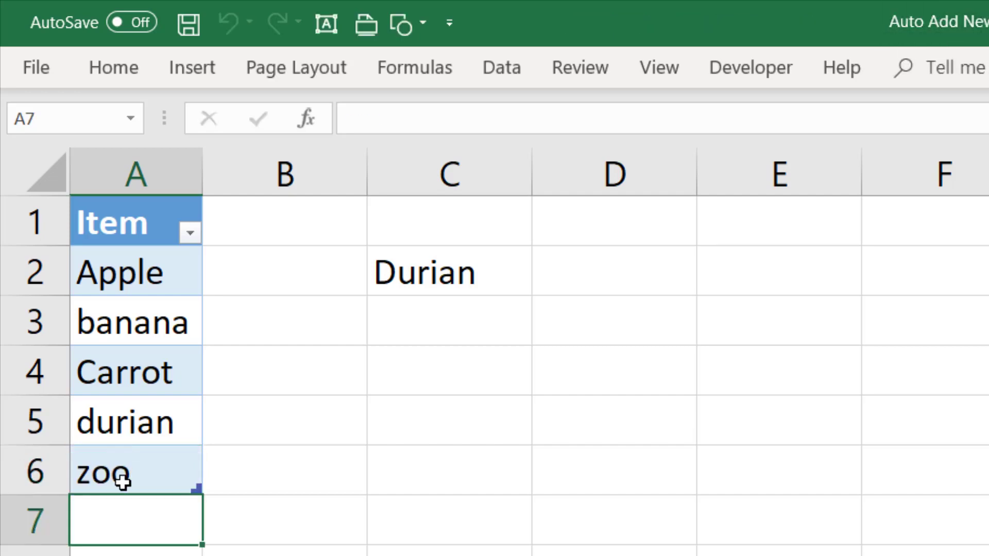
click(121, 476)
click(130, 420)
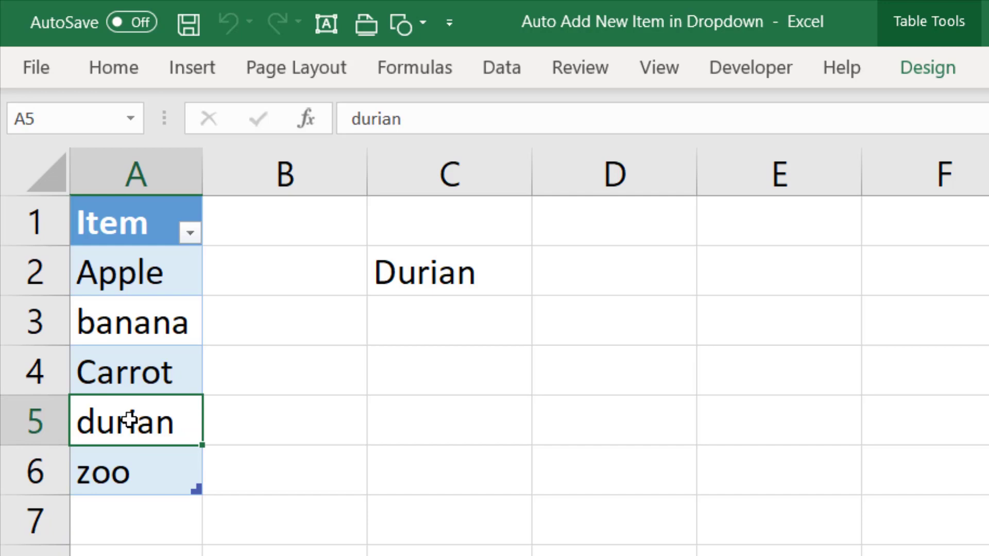
Replace banana in A3 with Tomato, discarding a stray edit in A5
text(Tomo)
key(BackSpace)
text(ato)
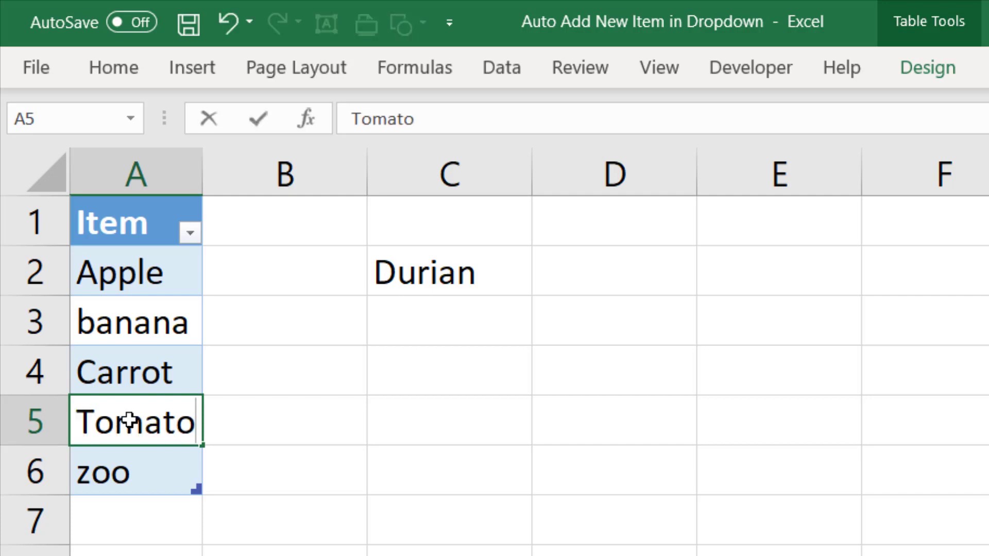
key(Escape)
click(118, 322)
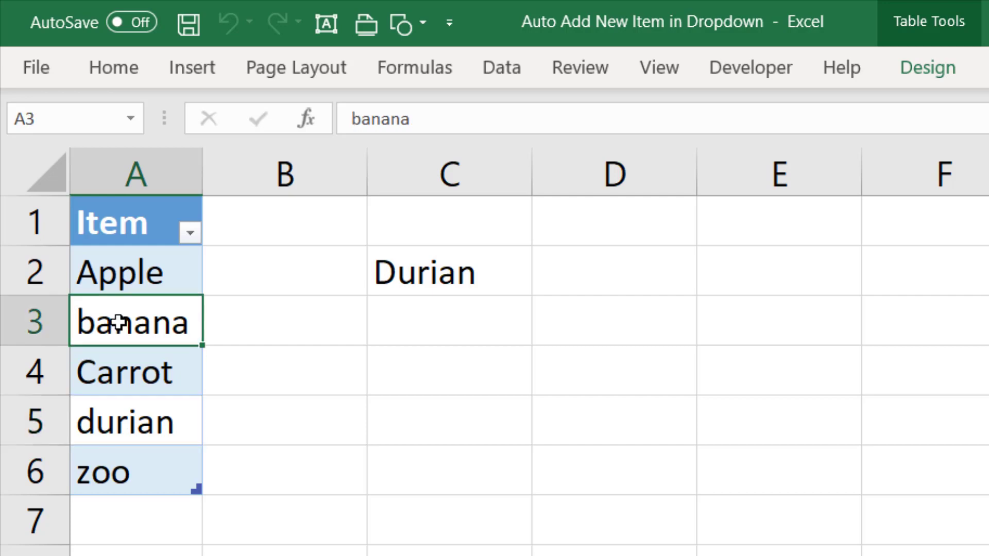
text(Tomato)
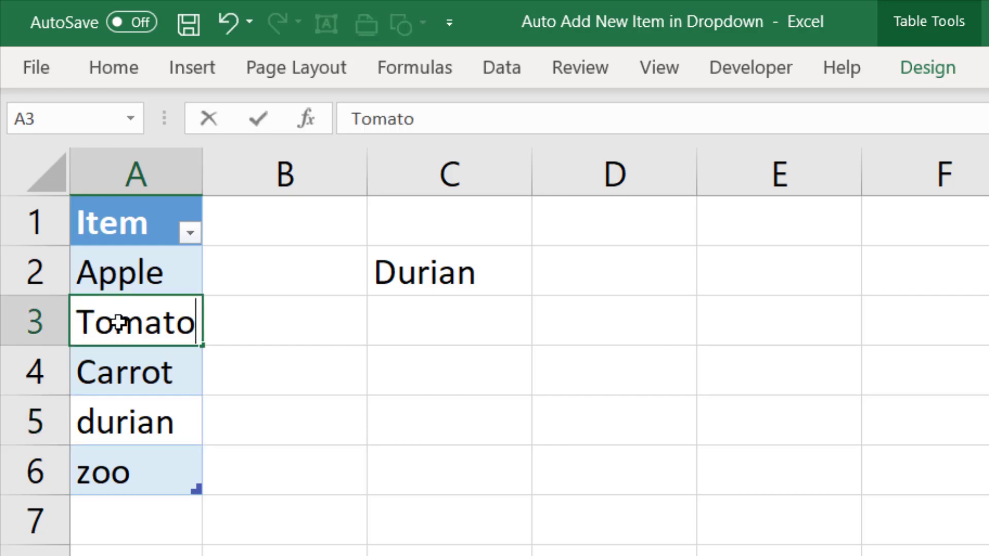
key(Return)
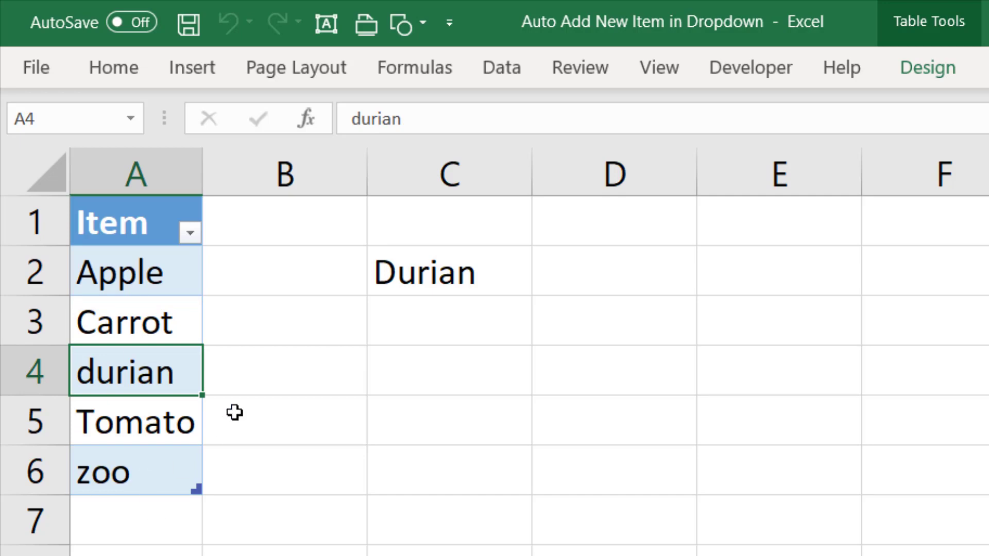
Confirm C2's dropdown lists Apple, Carrot, durian, Tomato and zoo
click(412, 272)
click(541, 283)
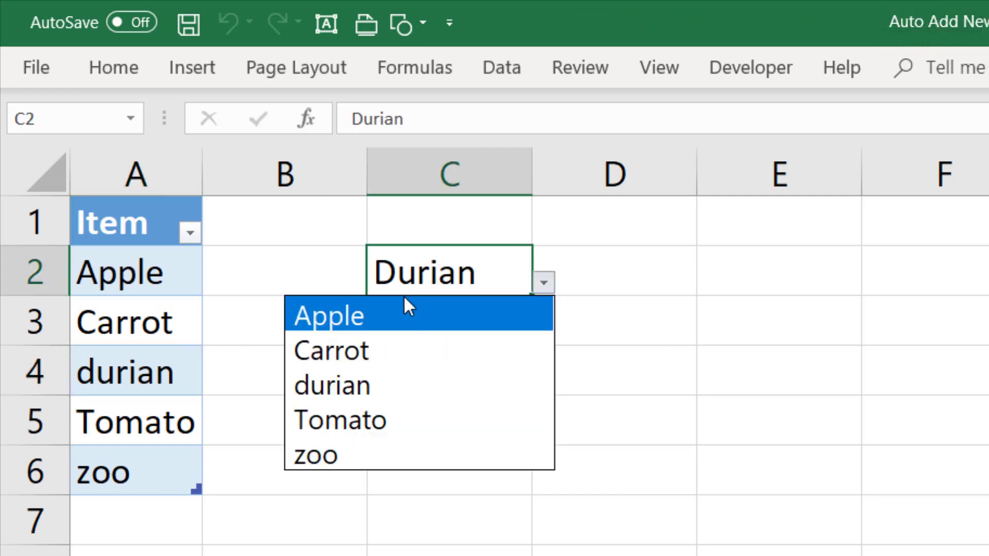
key(Escape)
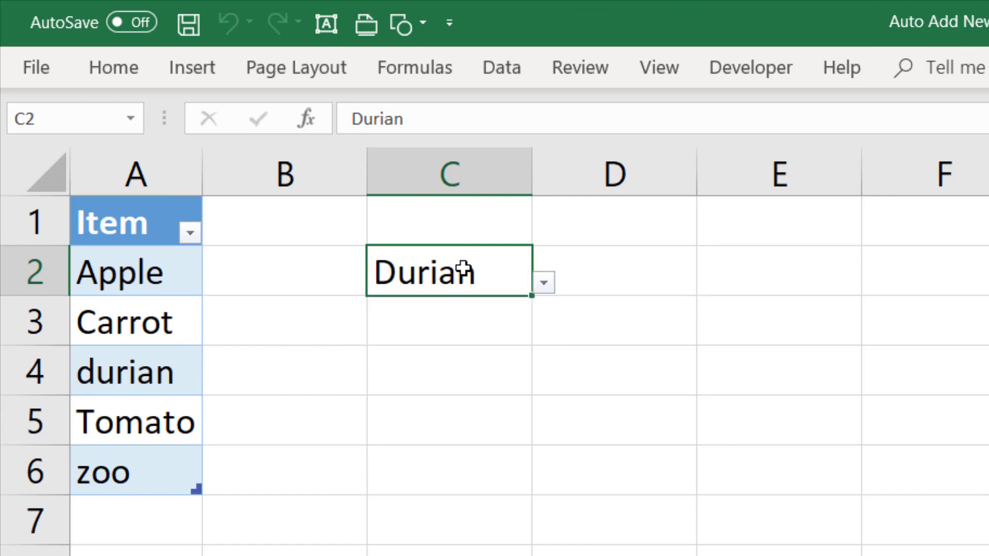
key(alt+F11)
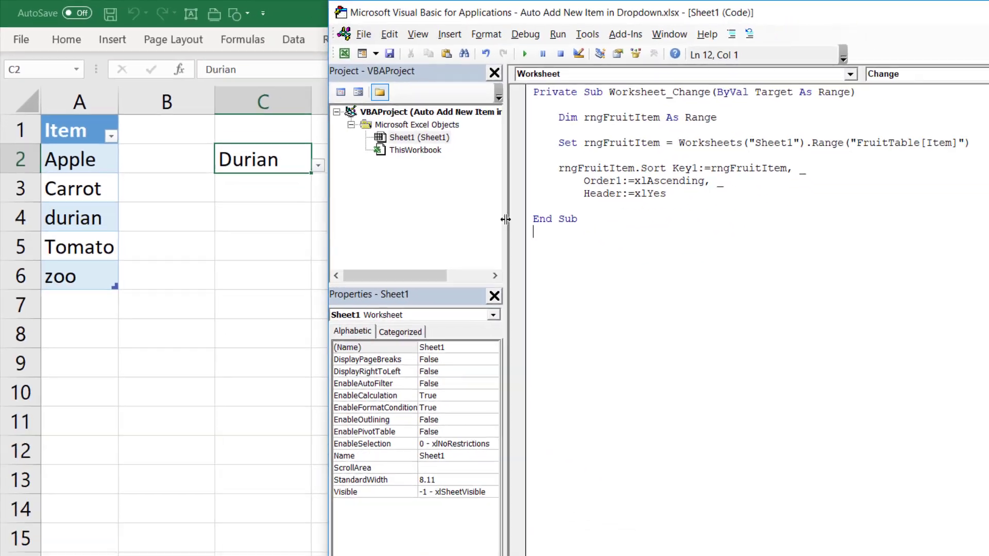
Widen the code area and show Sheet1's Worksheet_Change sorting code
drag(505, 219, 436, 201)
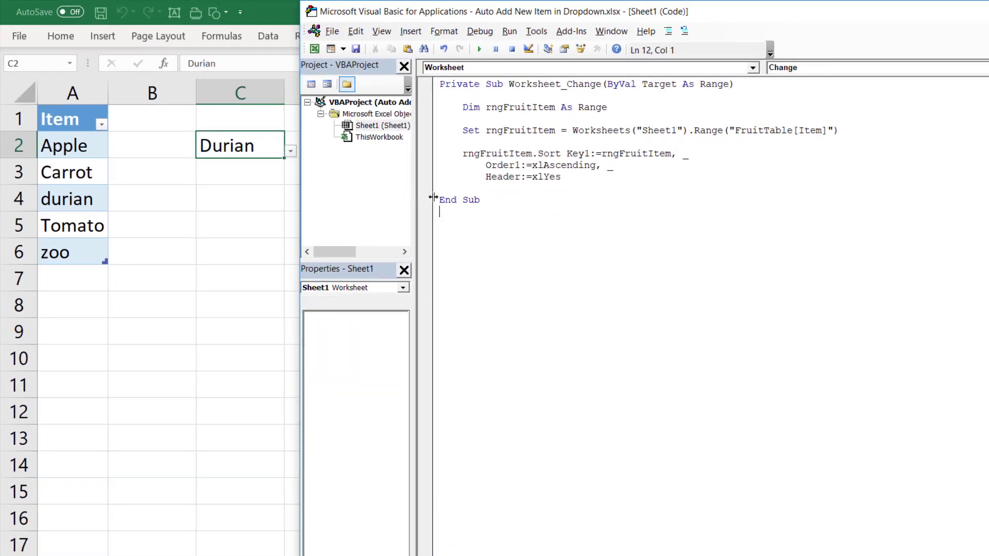
click(362, 128)
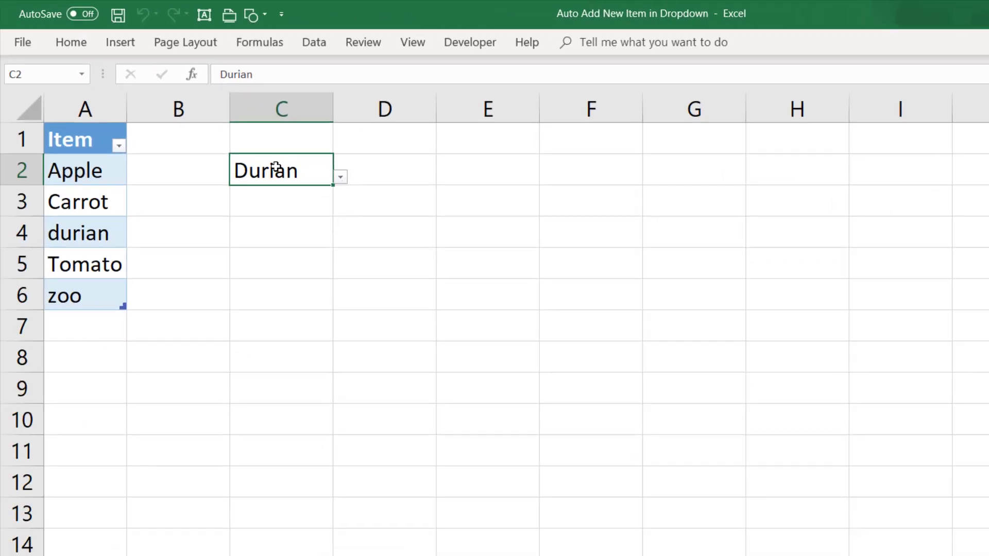
Select the Item column and view Table Design to confirm the name FruitTable
click(99, 200)
click(83, 40)
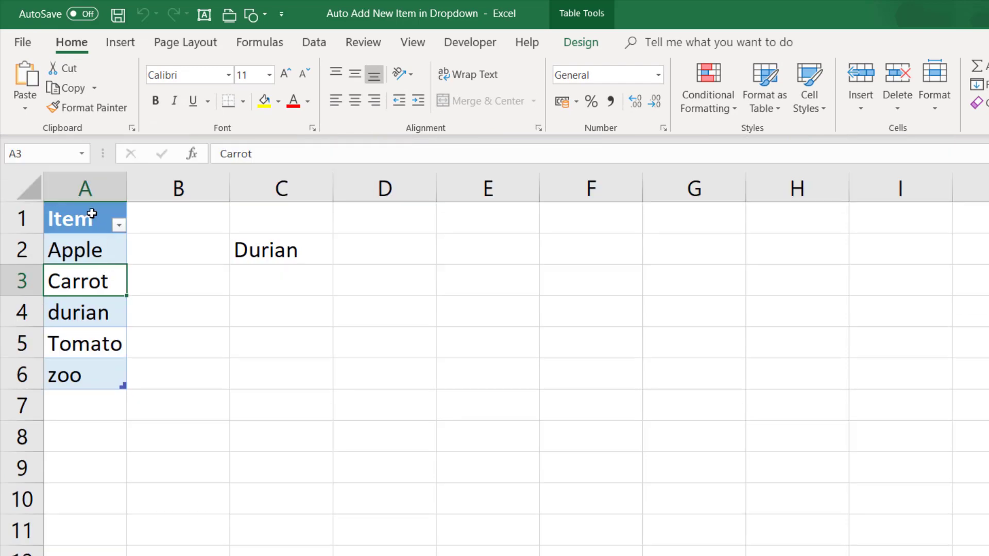
drag(92, 213, 97, 343)
click(94, 249)
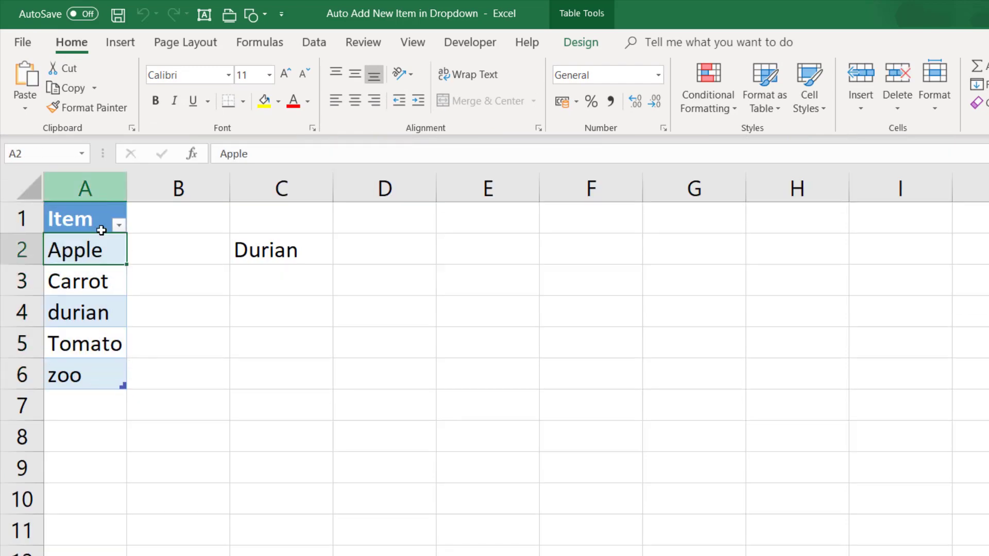
click(580, 44)
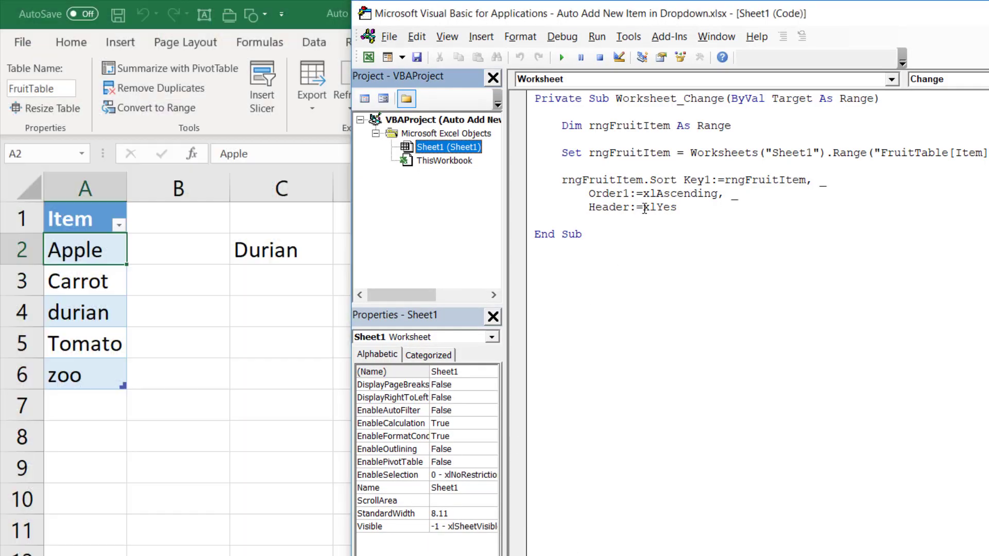
click(649, 167)
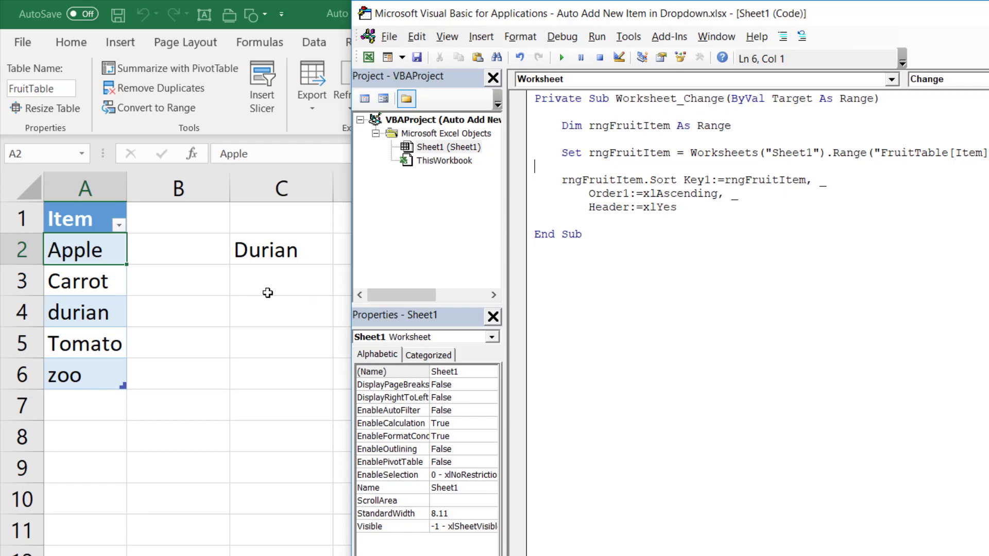
click(260, 300)
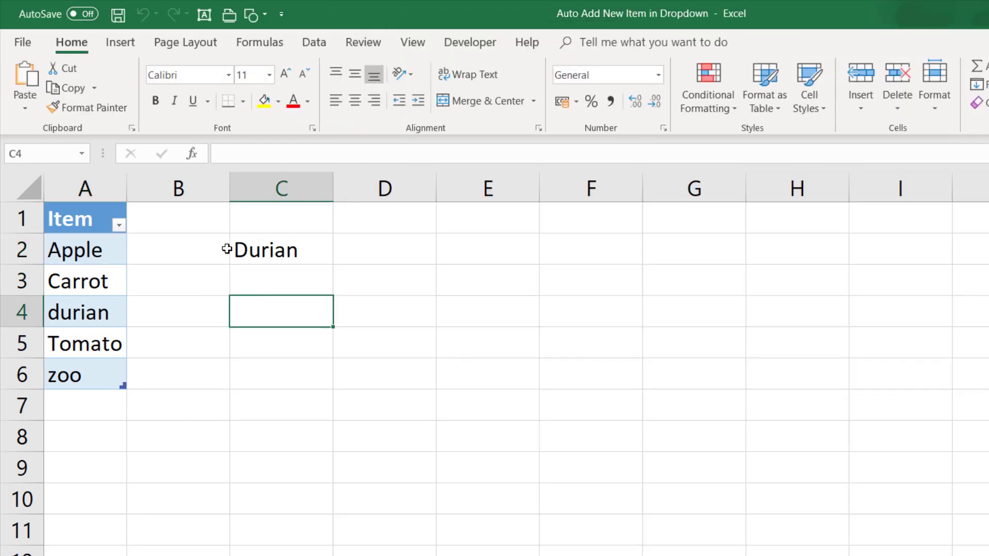
Select empty cell E2 and start a new name via Formulas > Define Name
click(260, 249)
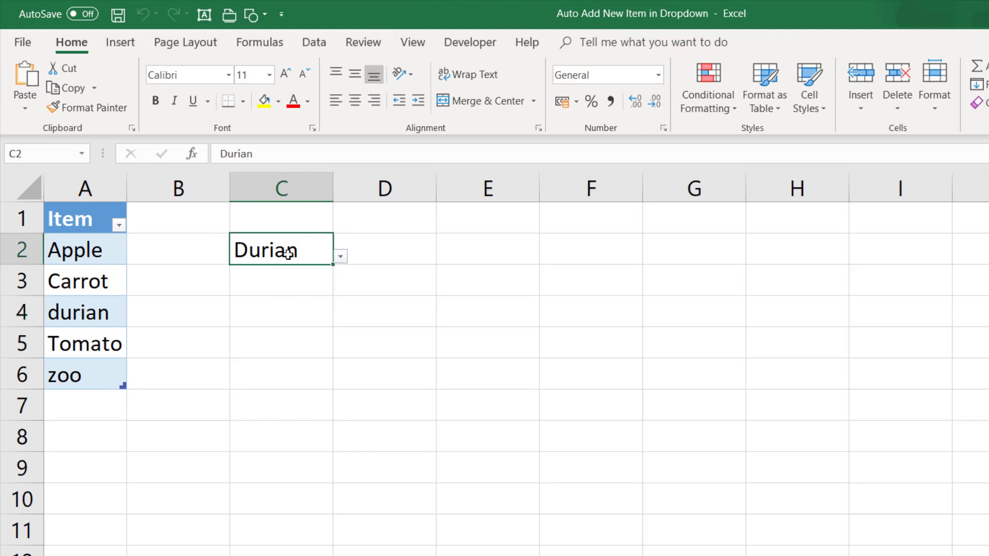
click(502, 248)
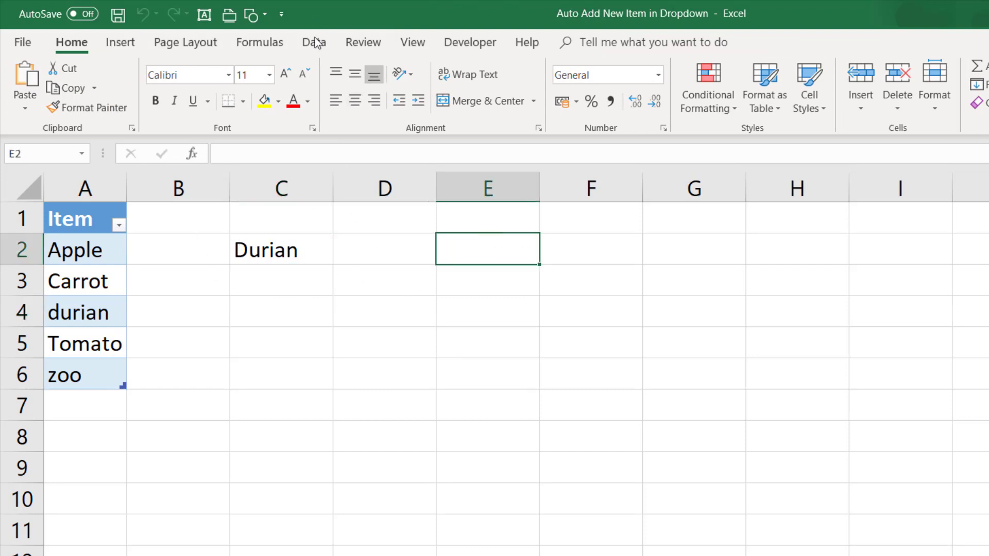
click(274, 40)
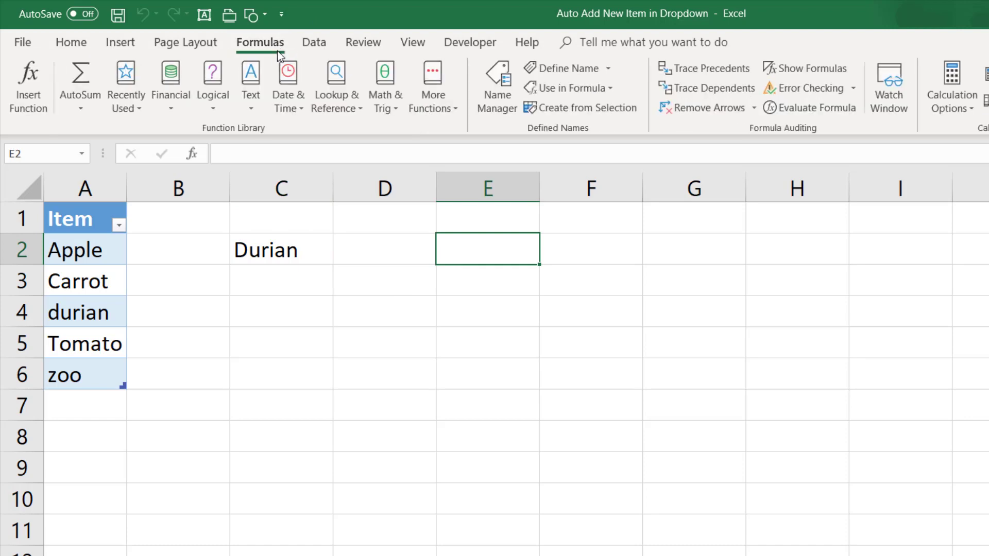
click(564, 70)
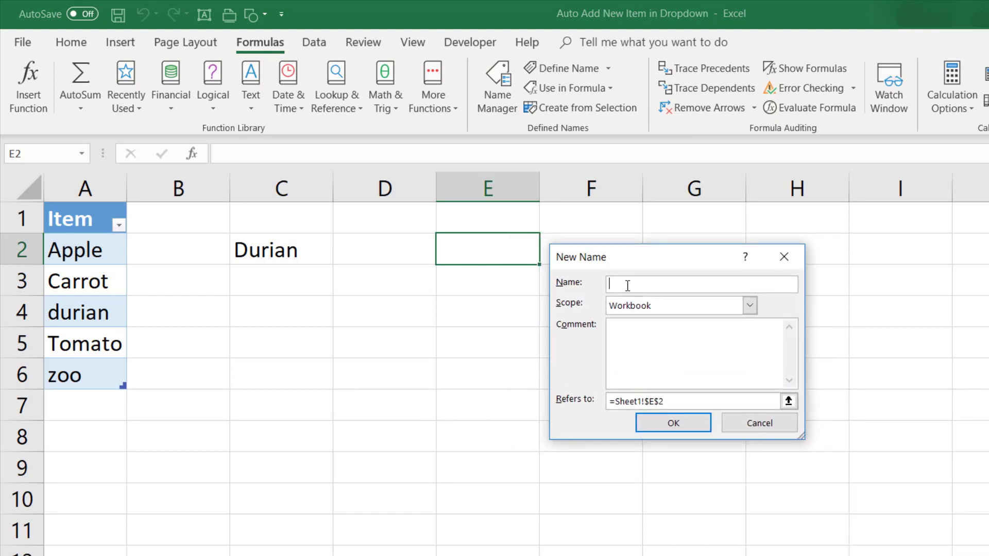
Define the name rngFruitItem2 referring to =FruitTable[Item]
text(rngFruitItem2)
click(678, 406)
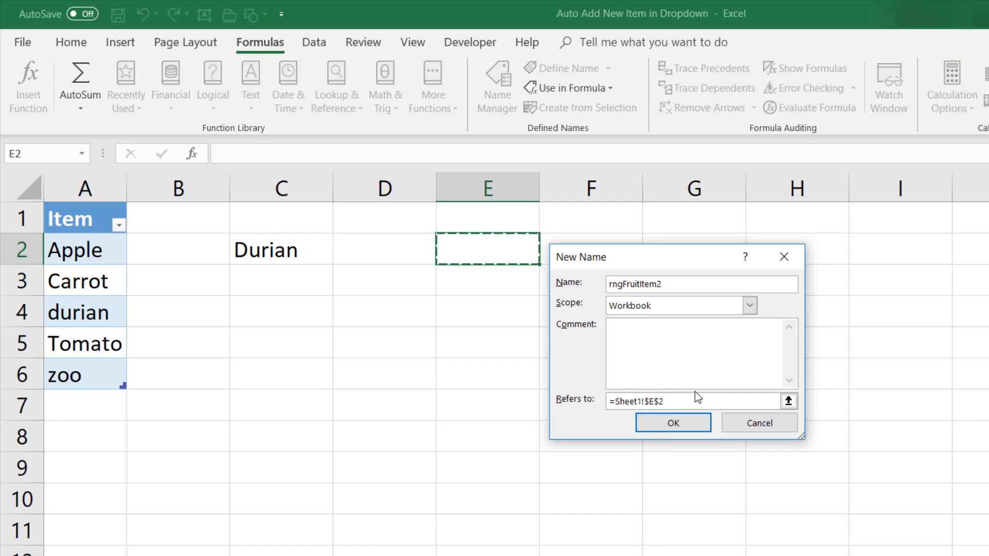
text(FruitTable)
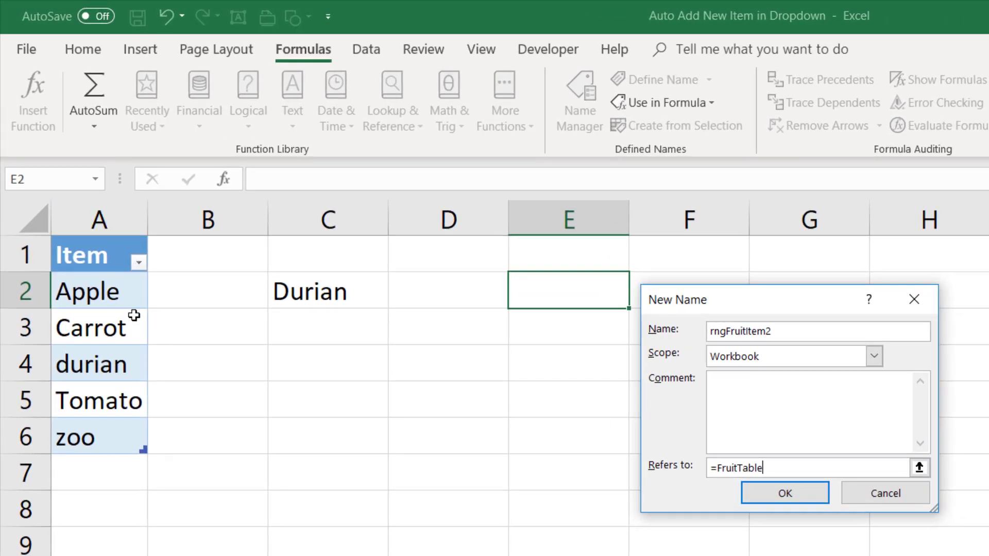
text([Item)
click(783, 494)
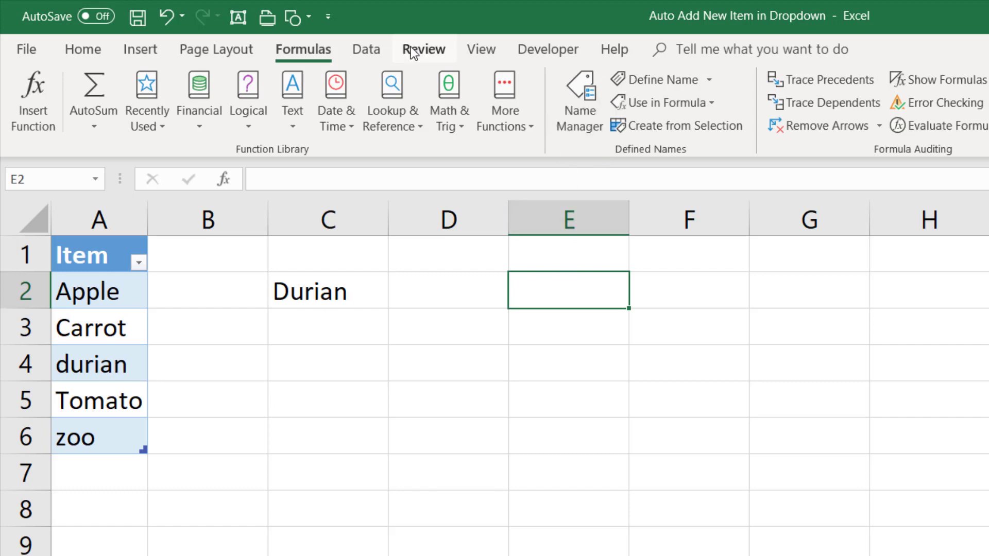
Apply List data validation to E2 with source =rngFruitItem2
click(366, 50)
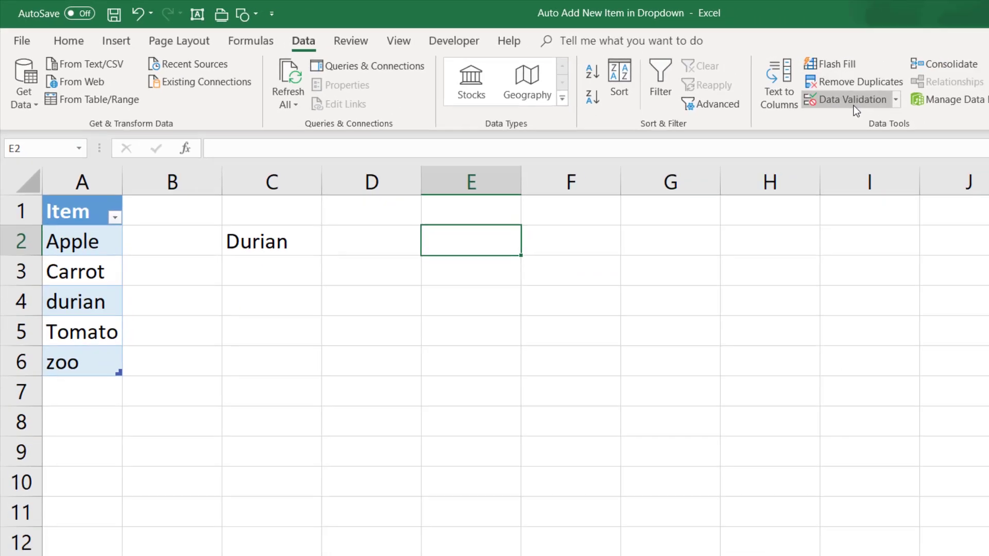
click(826, 97)
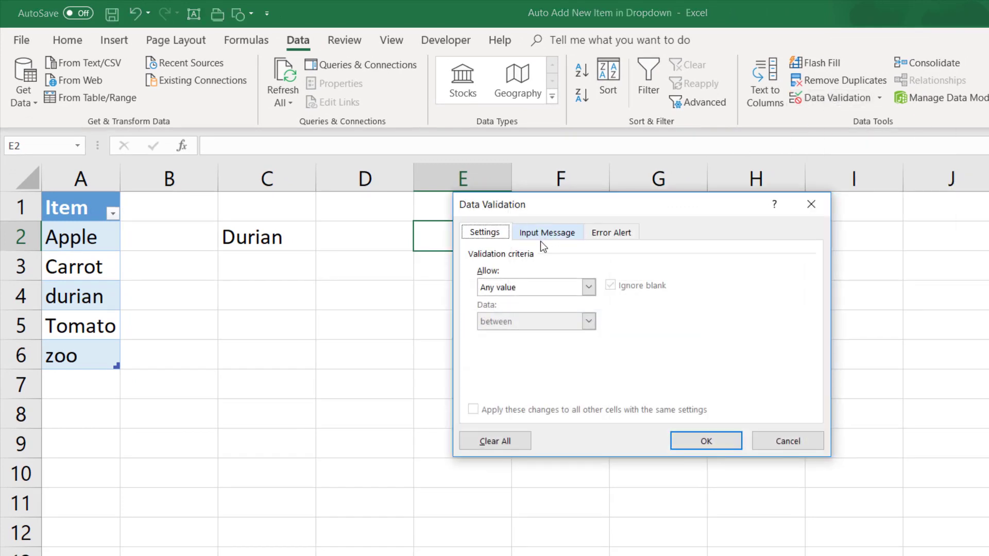
click(528, 287)
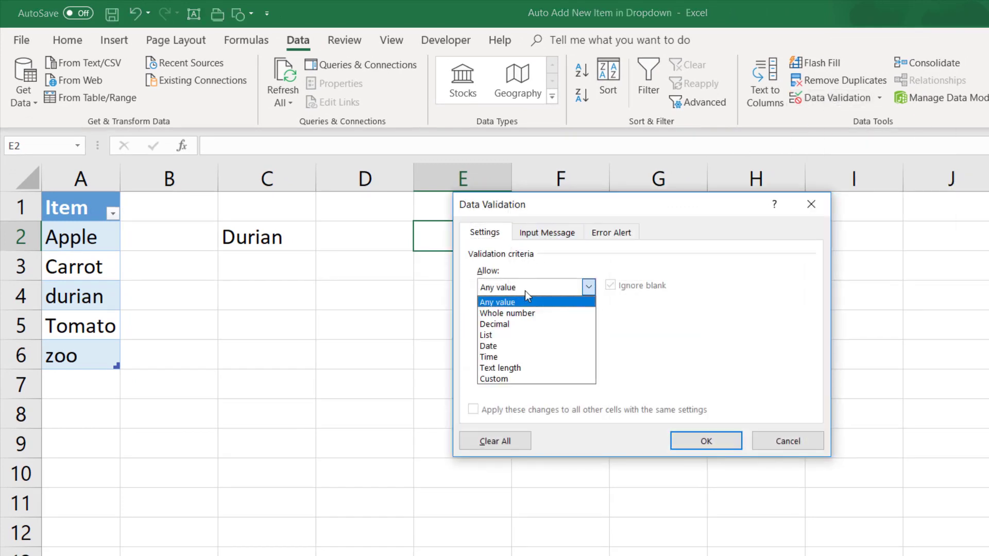
click(521, 334)
click(499, 356)
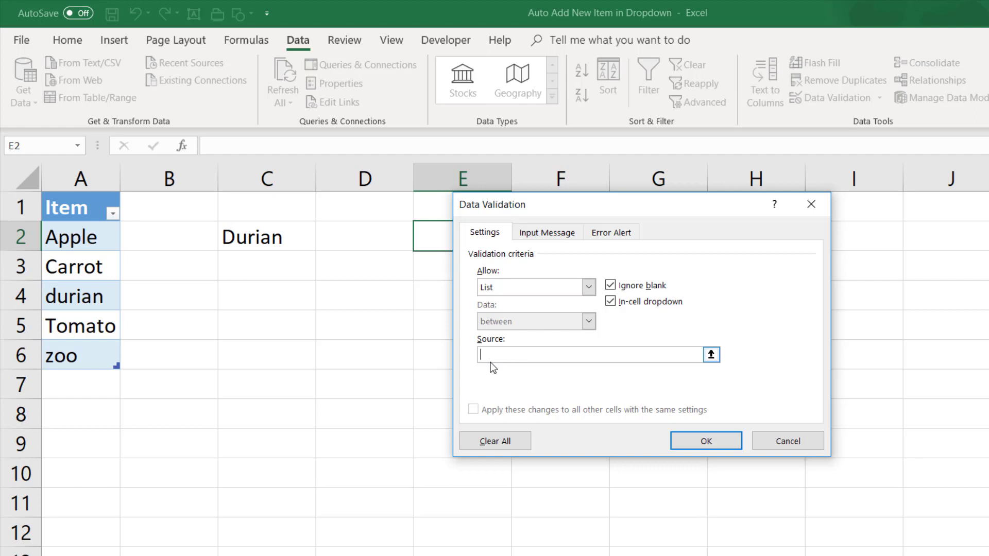
key(F3)
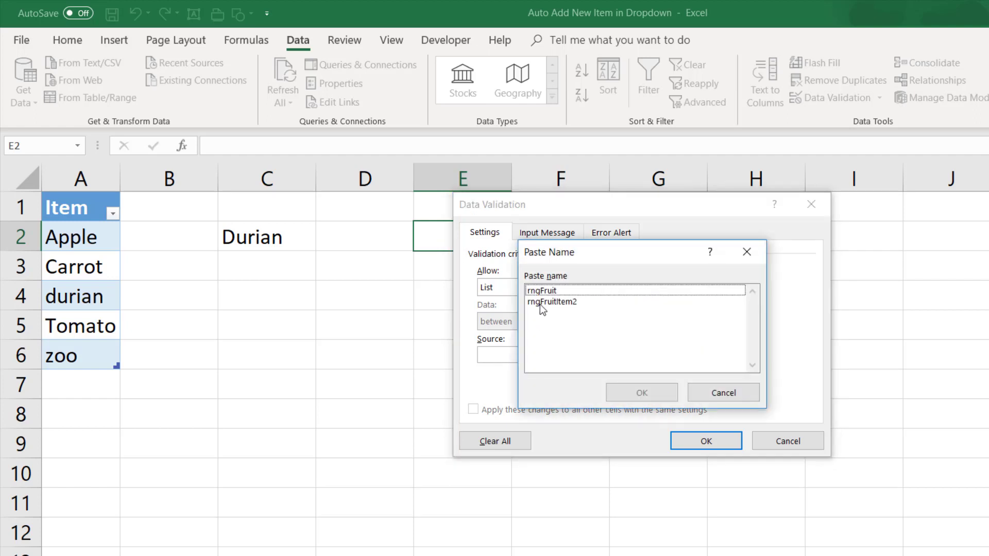
click(541, 303)
click(640, 394)
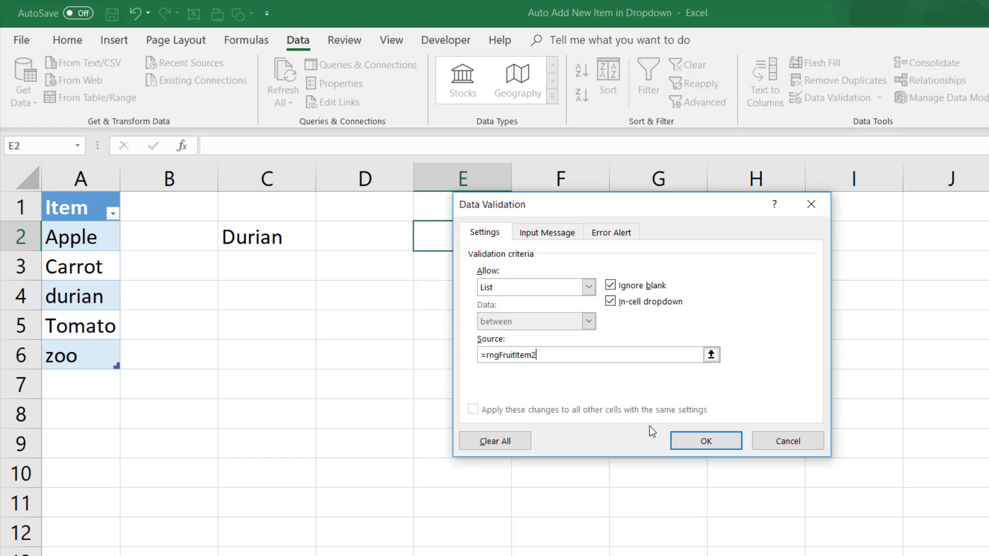
click(697, 441)
click(523, 246)
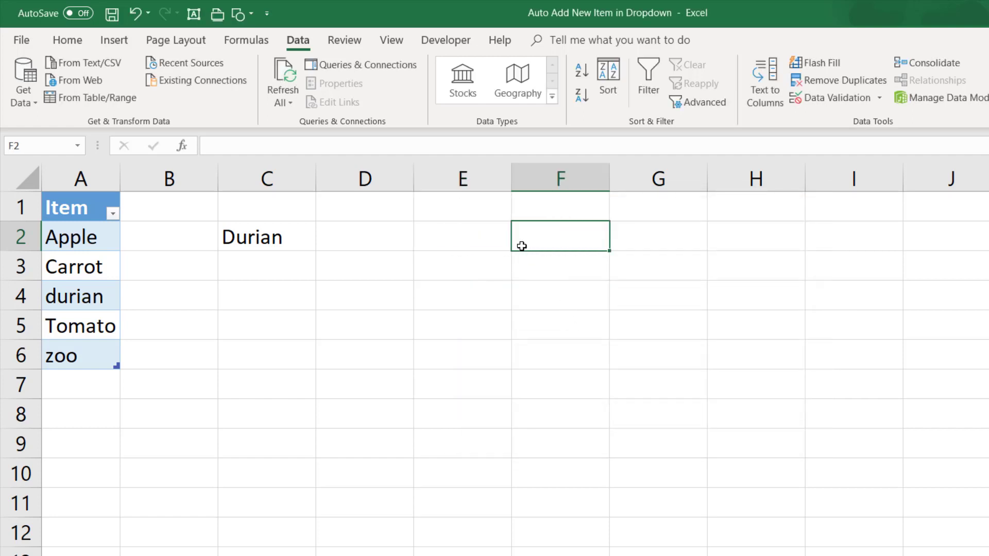
click(505, 242)
Pick Carrot, then Tomato, from E2's dropdown list
click(519, 244)
click(492, 286)
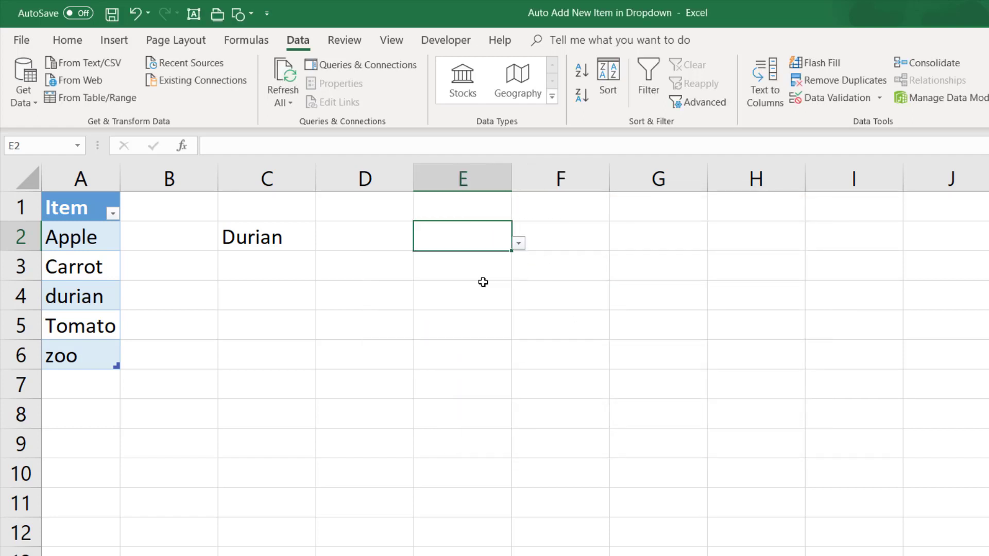
click(518, 245)
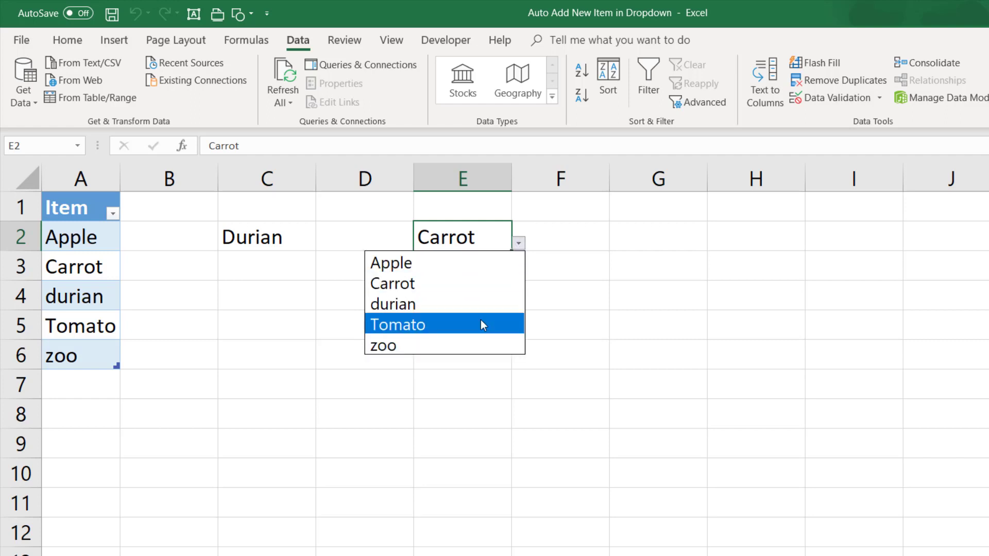
click(480, 323)
Replace Apple in A2 with Potato and check E2's dropdown reflects the re-sorted list
click(89, 246)
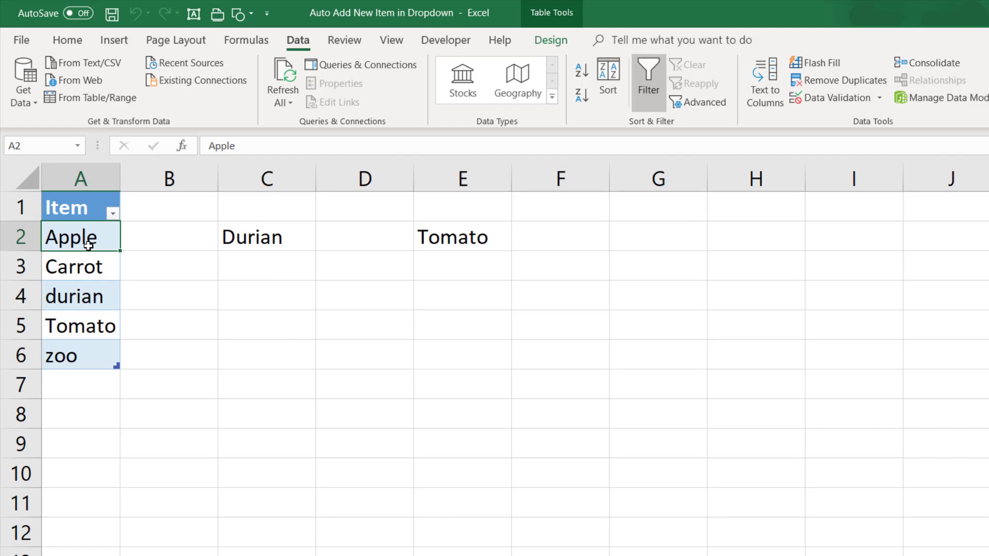
text(Potato)
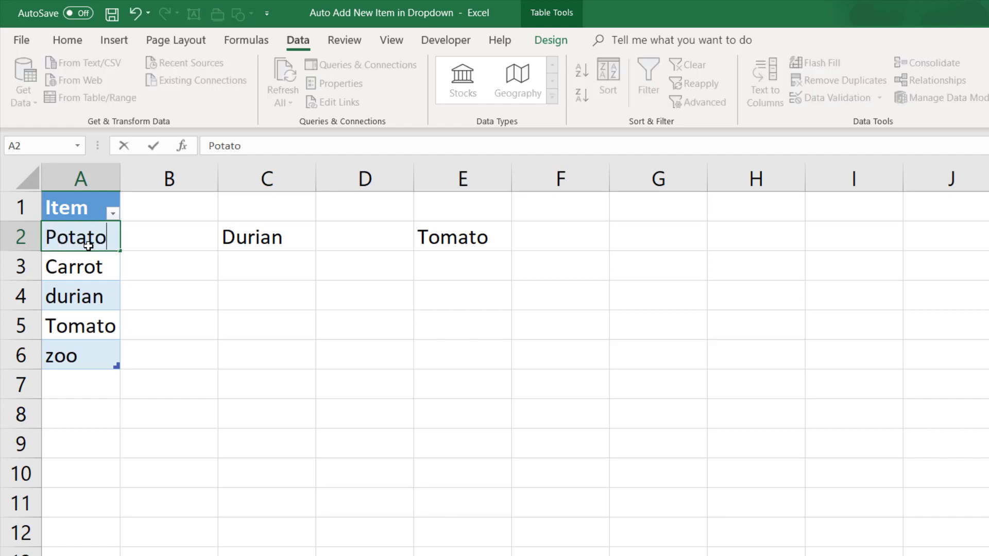
key(Return)
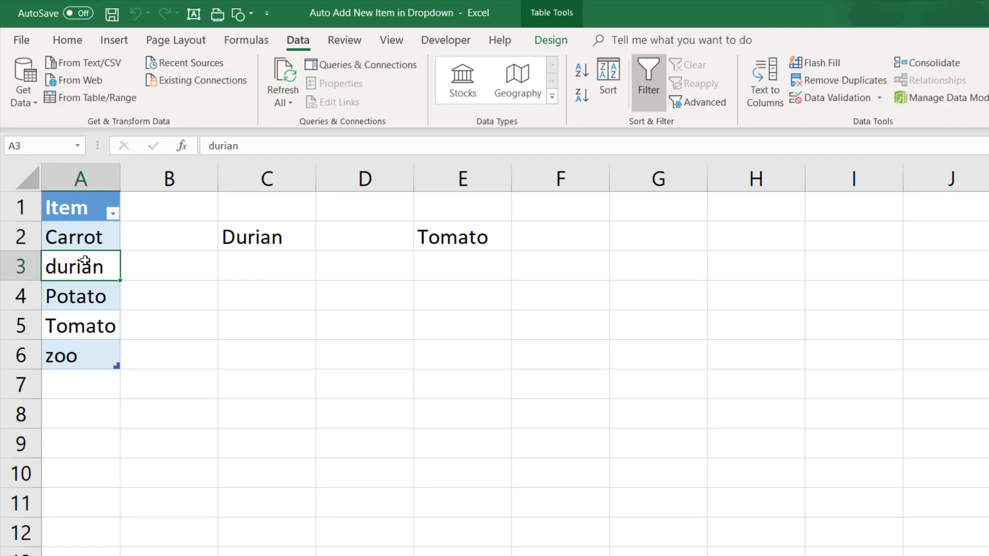
click(476, 230)
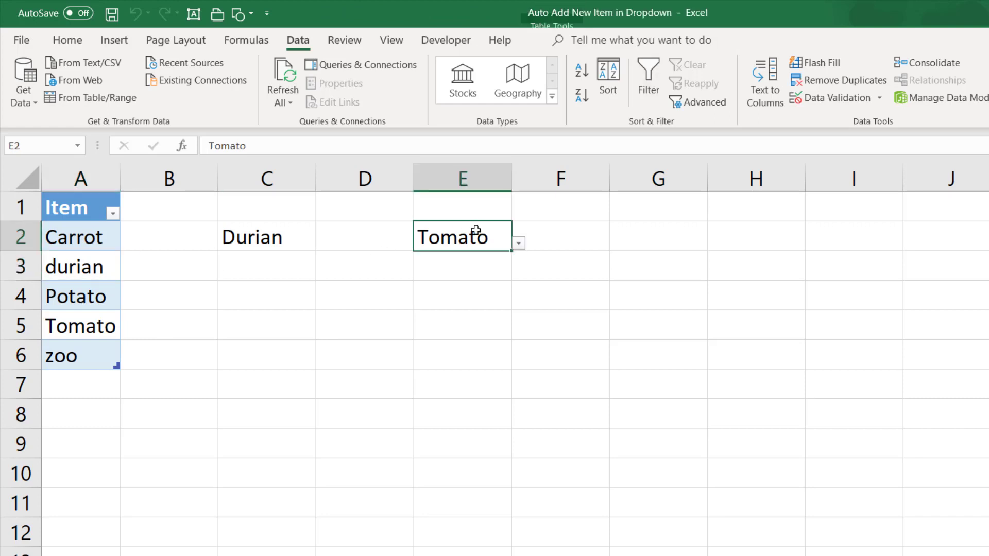
click(519, 244)
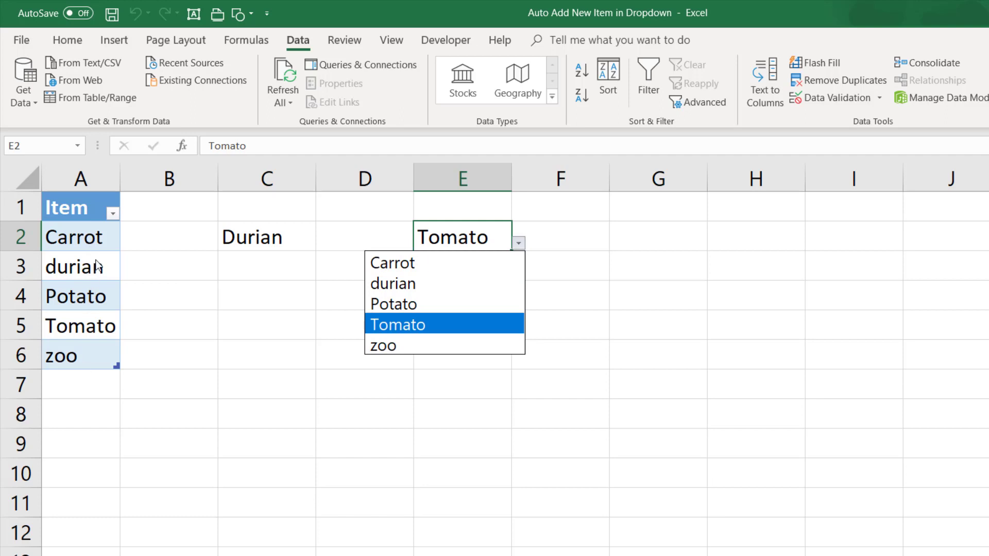
click(253, 348)
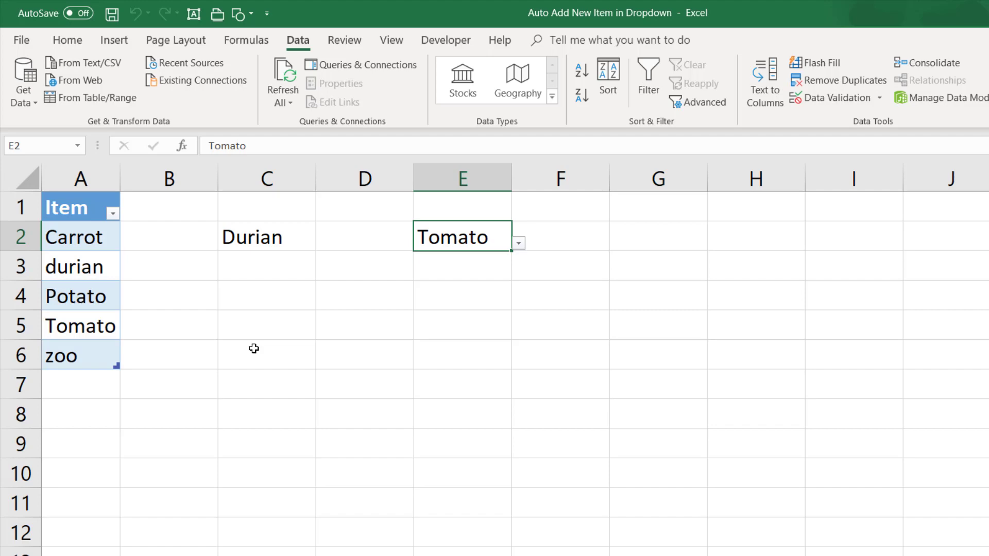
click(337, 555)
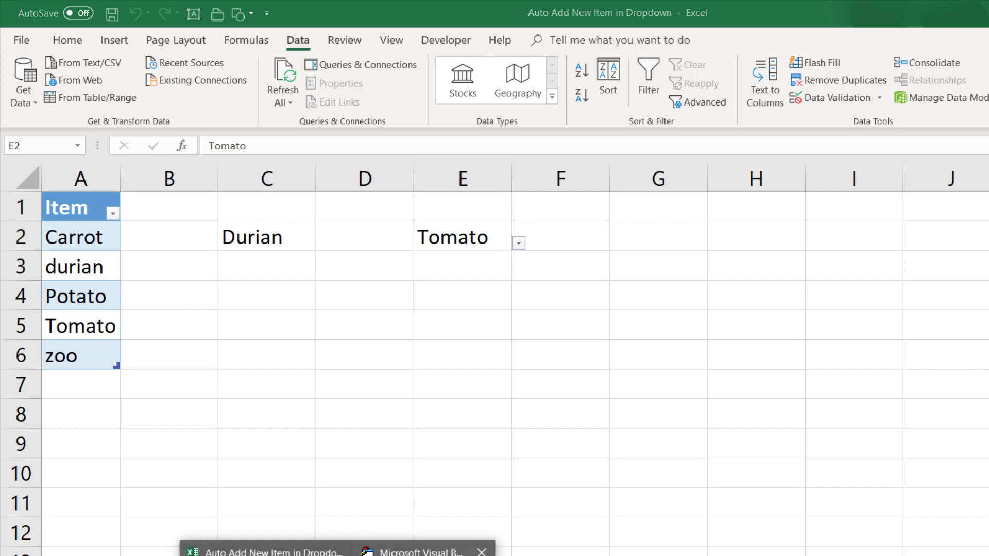
click(414, 551)
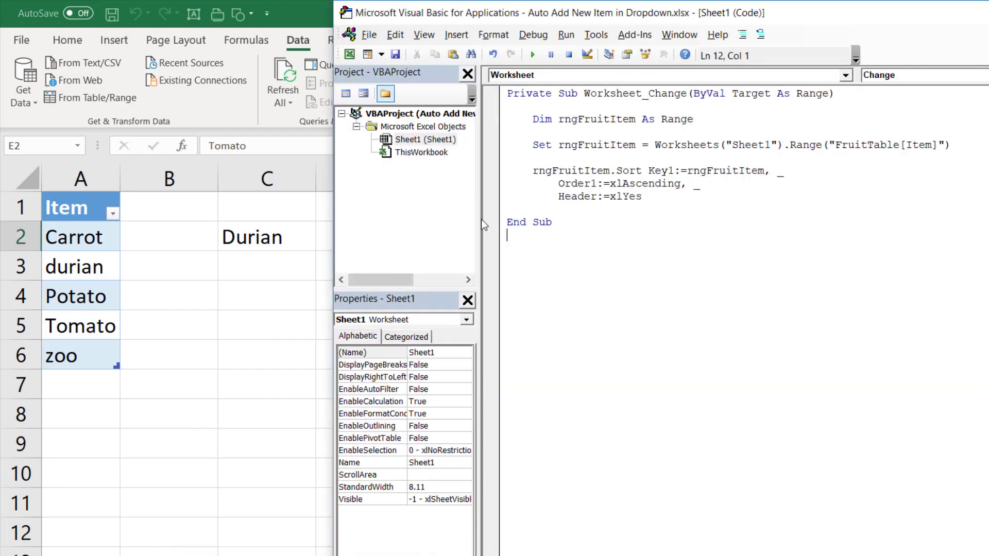
click(537, 119)
click(545, 145)
click(168, 291)
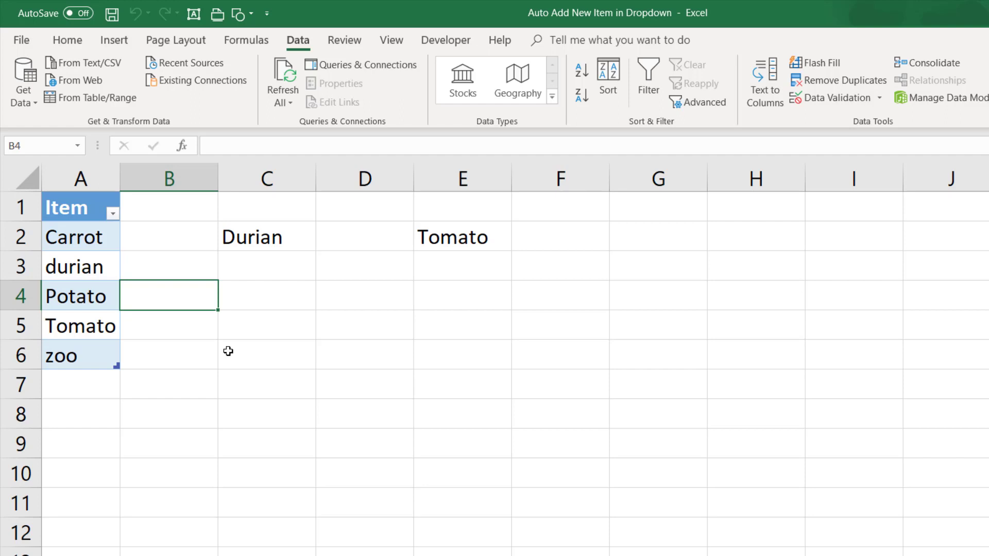
key(alt+Tab)
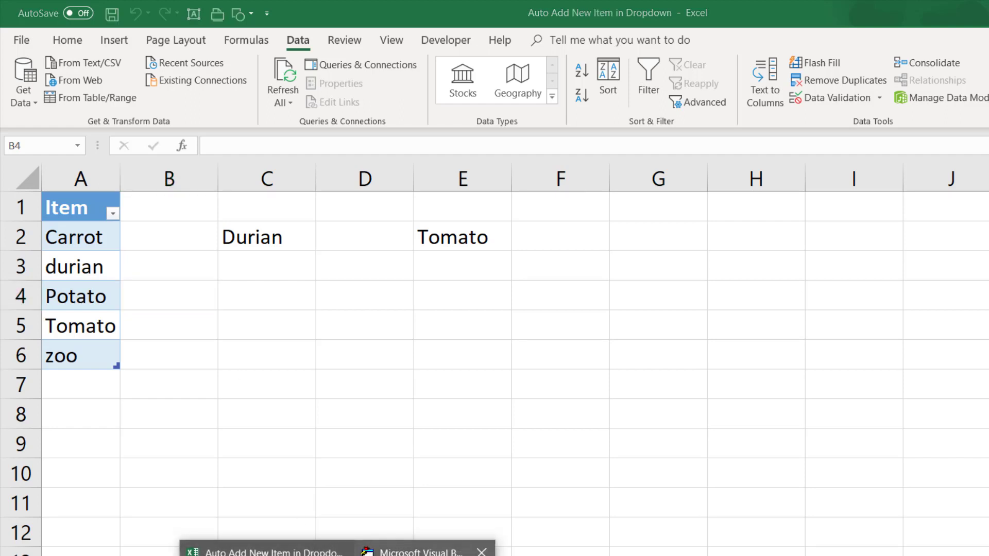
key(ctrl+a)
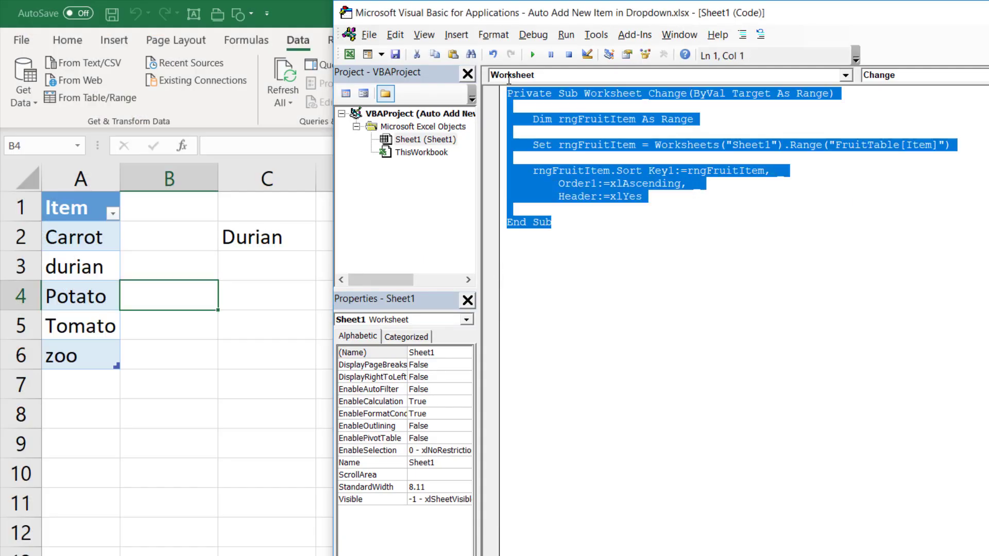
click(643, 214)
key(ctrl+a)
click(564, 162)
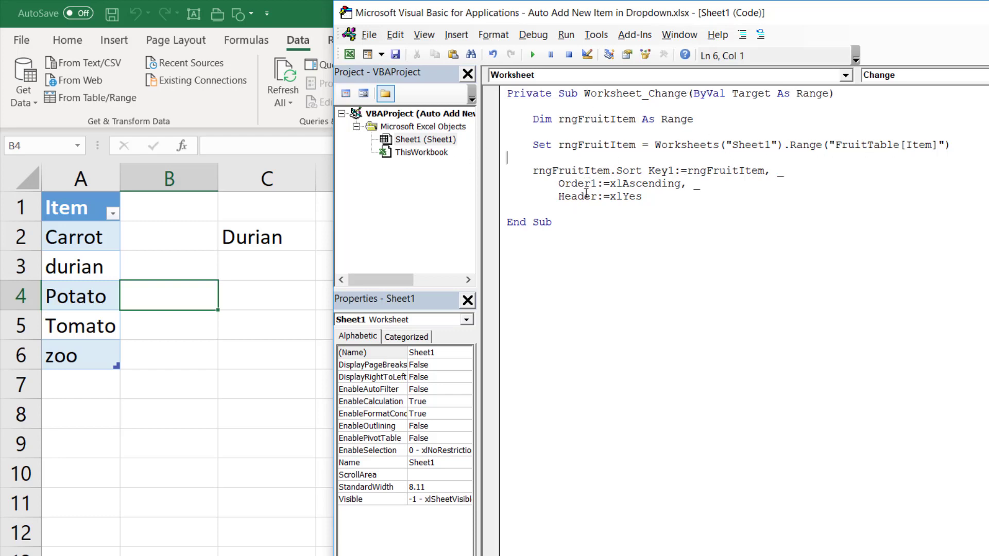
click(203, 358)
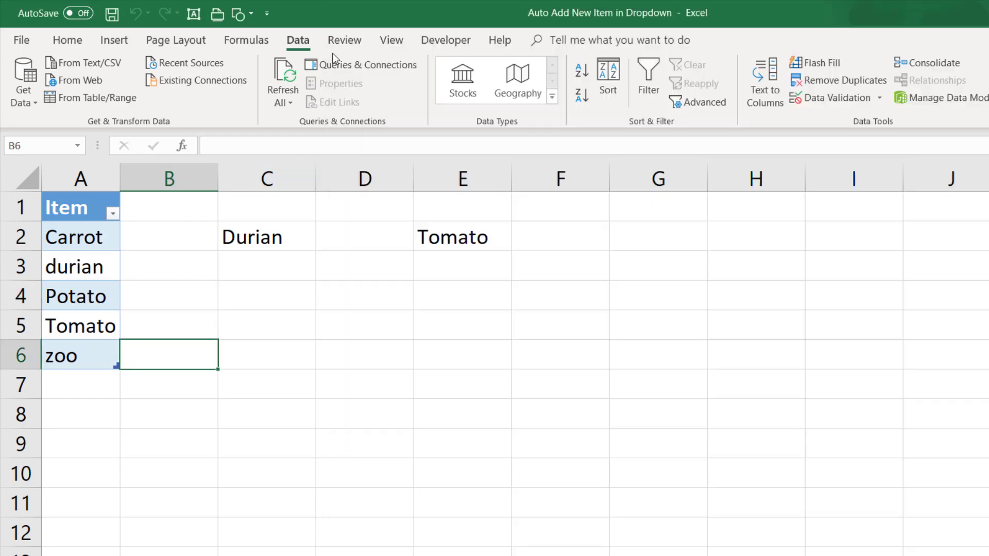
Open E2's dropdown showing Carrot, durian, Potato, Tomato and zoo
click(243, 45)
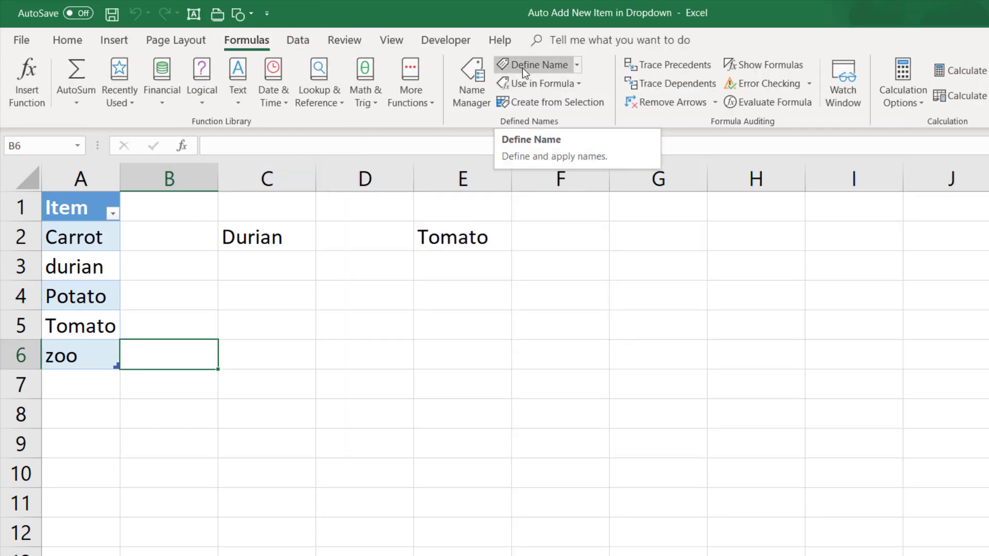
click(298, 43)
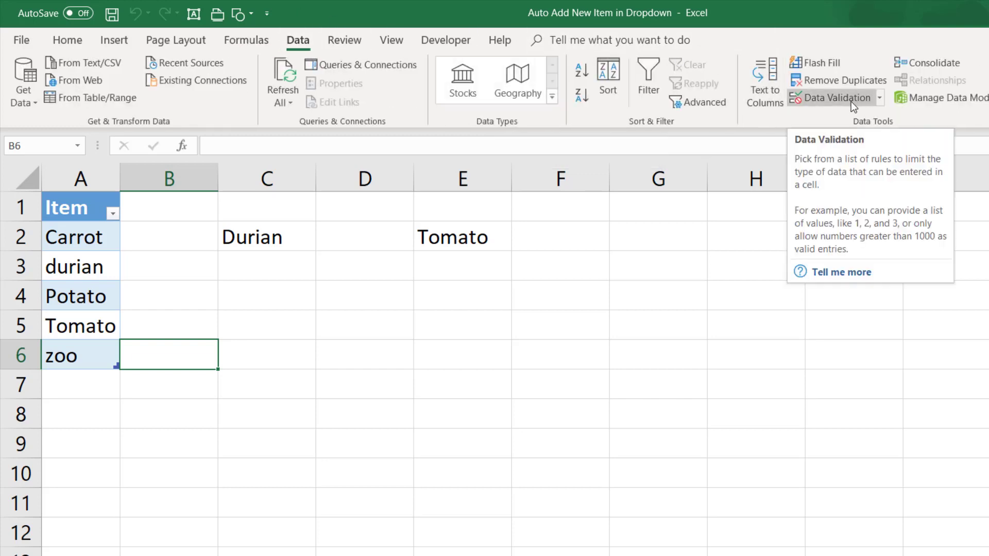
click(455, 361)
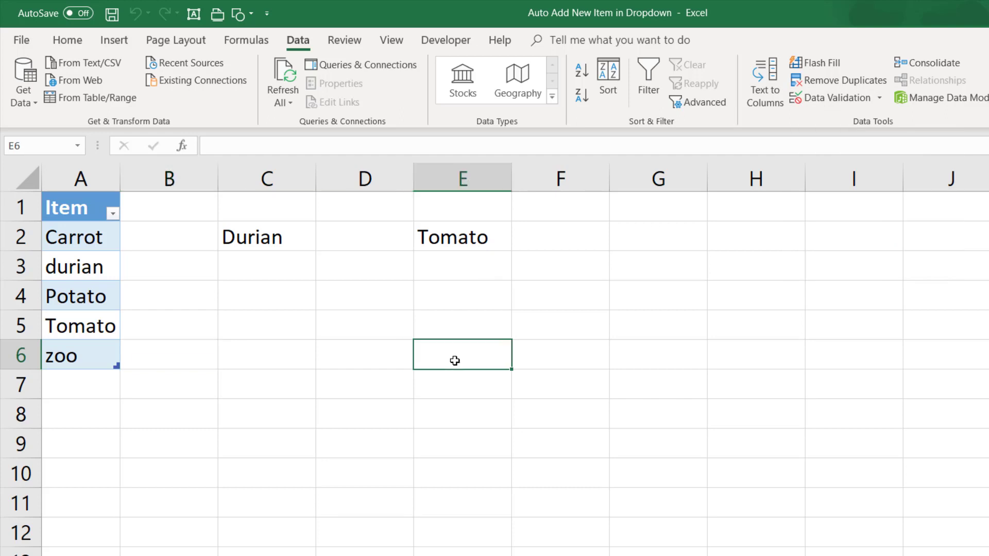
click(453, 242)
click(518, 243)
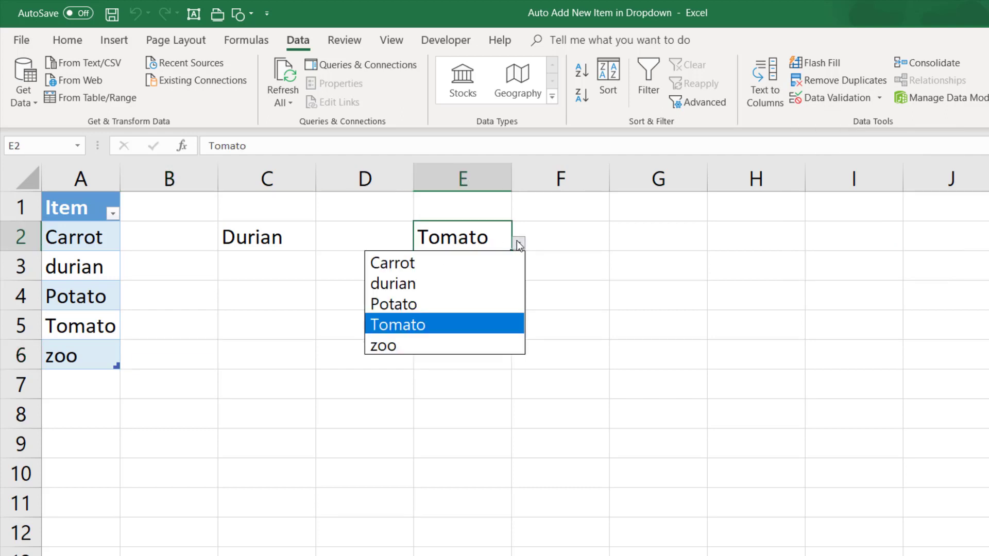